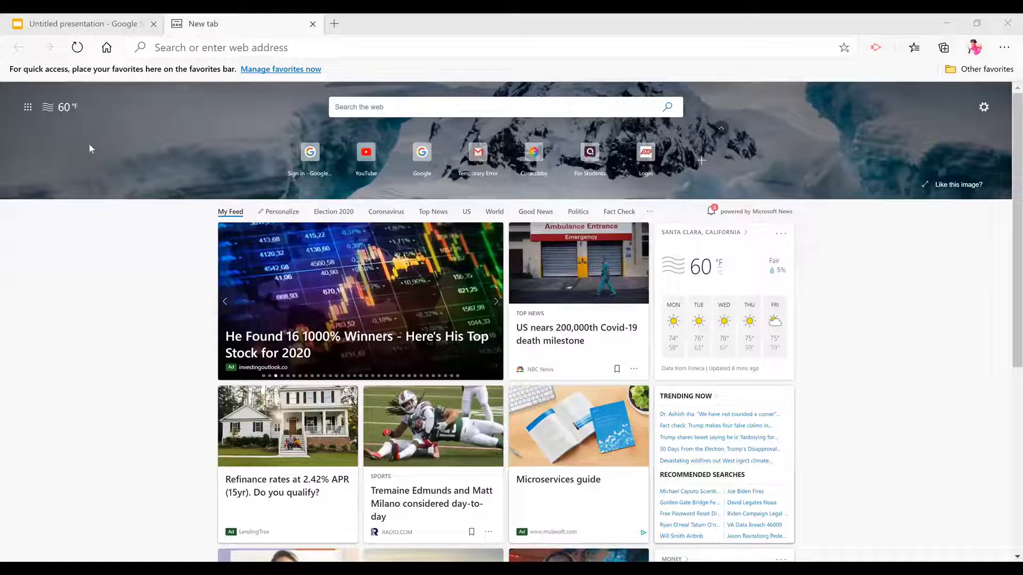
Step: Enter the joinmyquizzizz address in the new tab's address bar
click(219, 48)
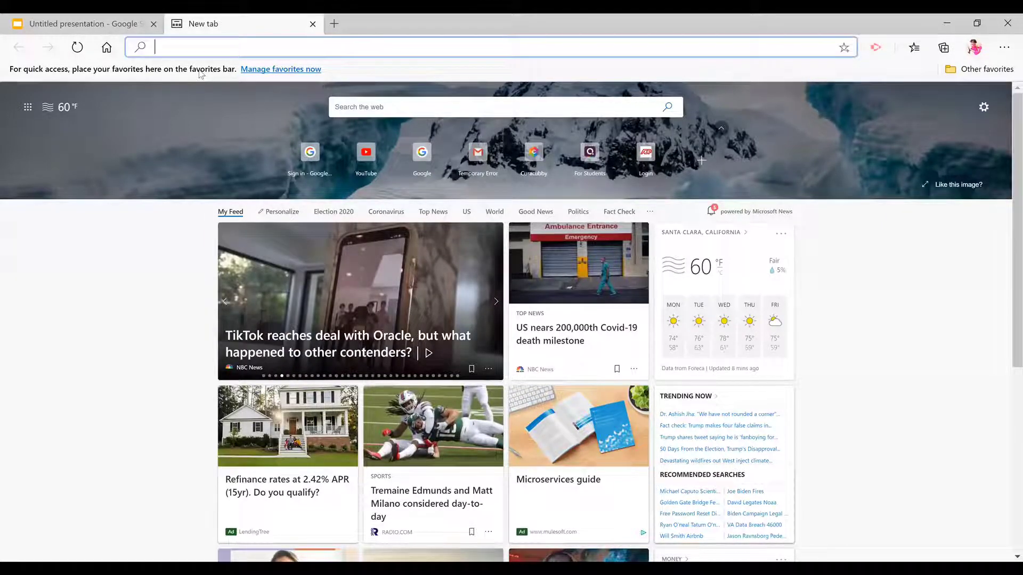
text(join)
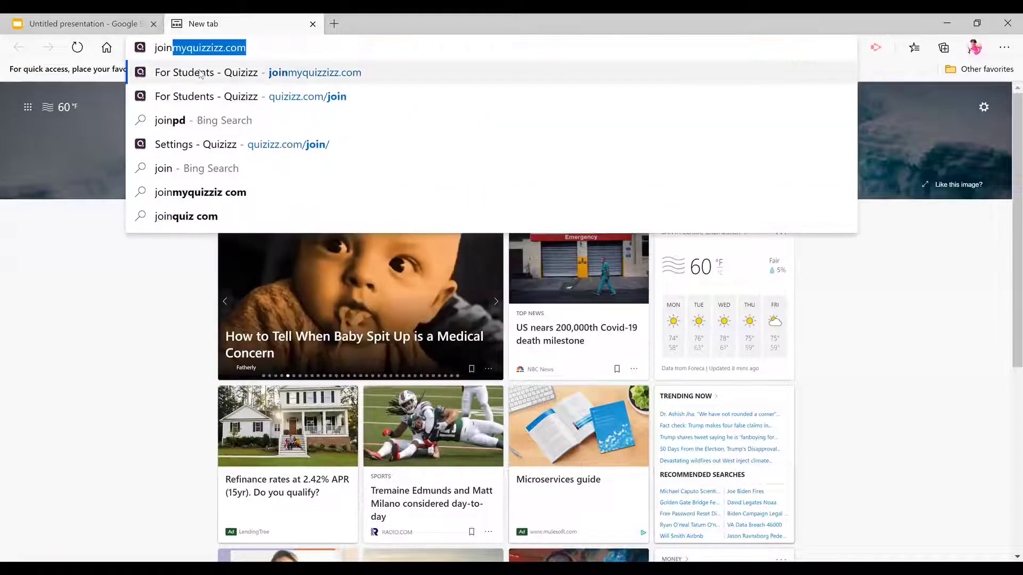
text(myq)
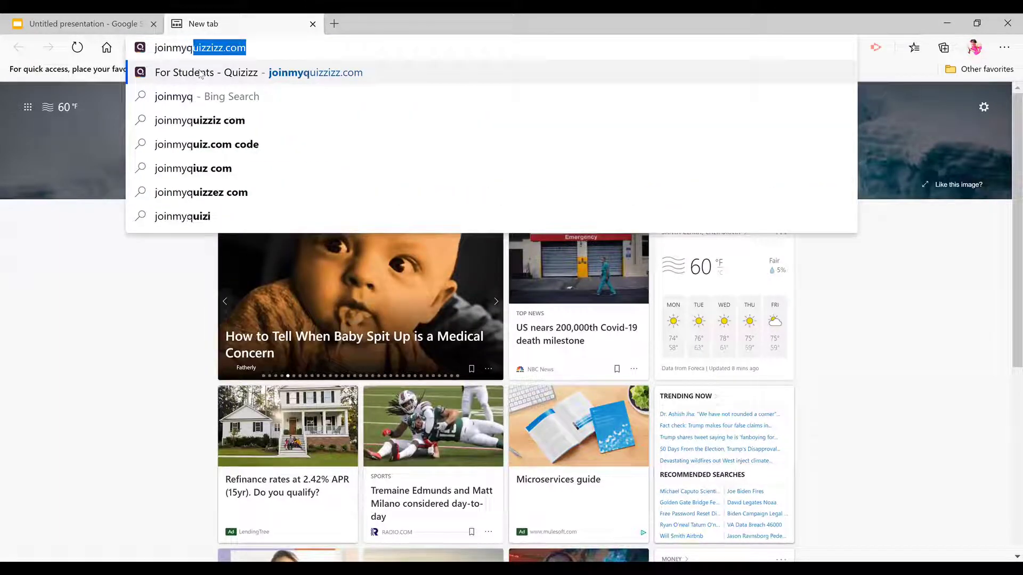
text(uizzizz)
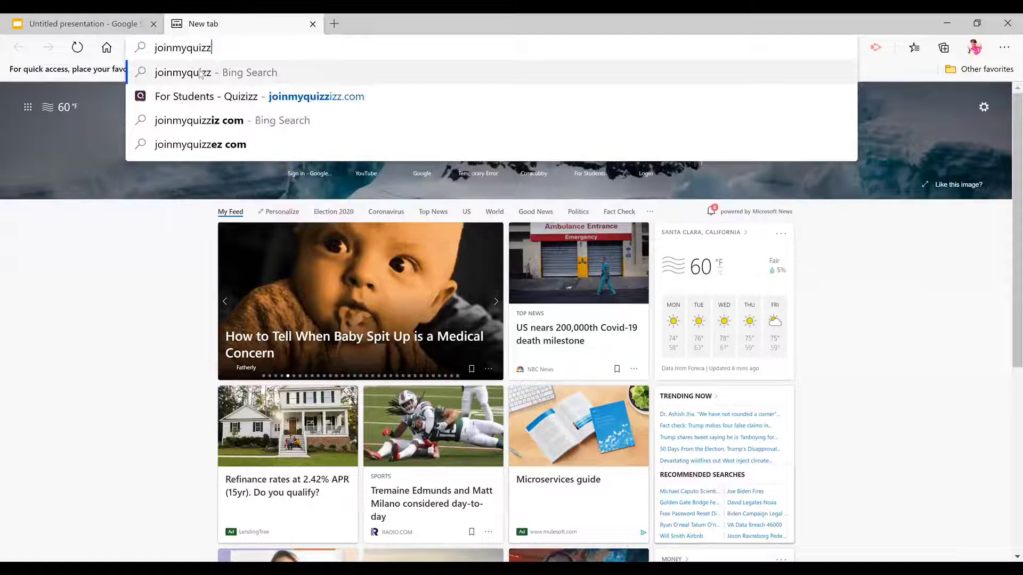
text(.)
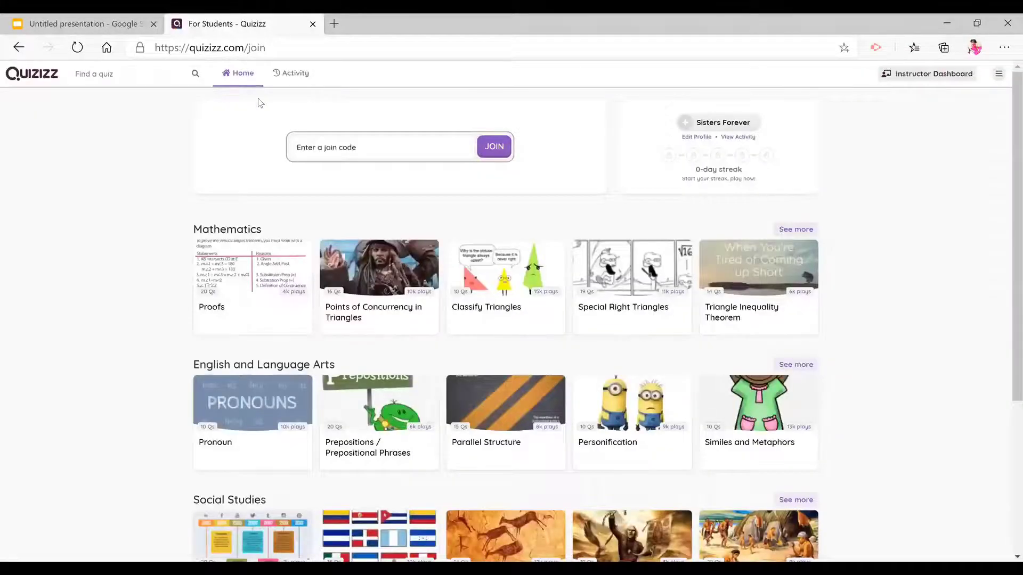
Step: Present the Google Slides deck full screen with the laser pointer on
click(110, 26)
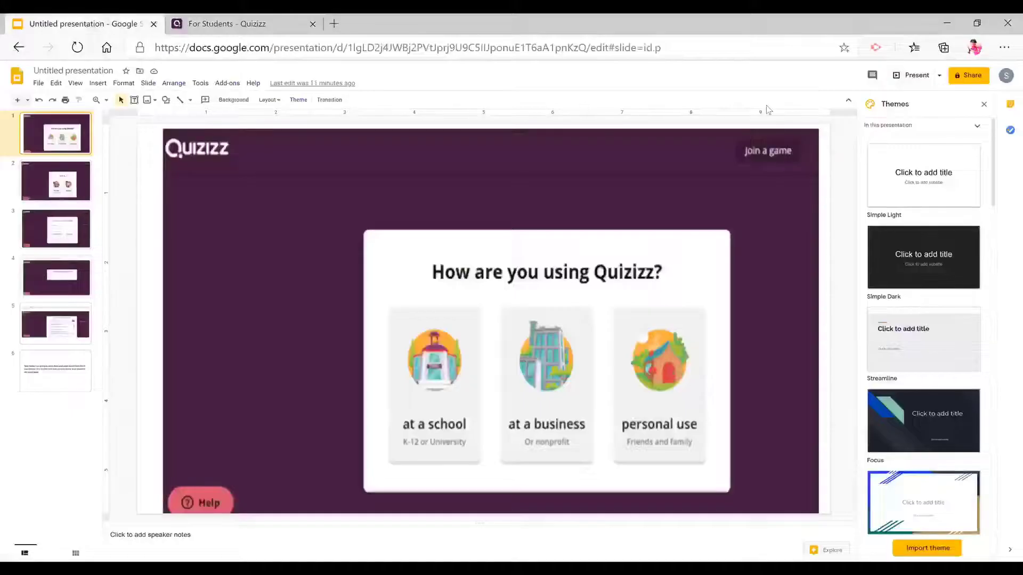
click(915, 75)
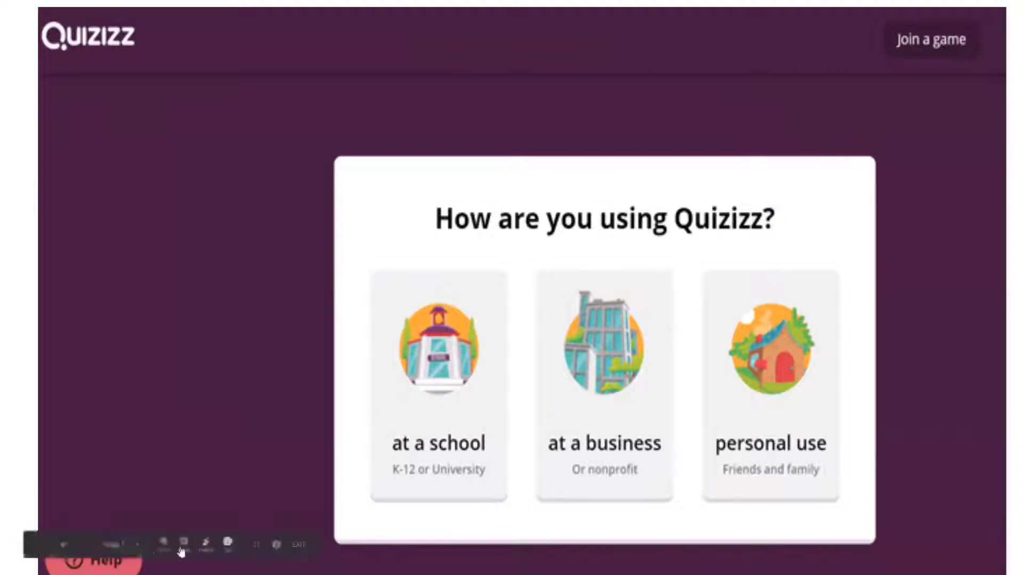
click(207, 548)
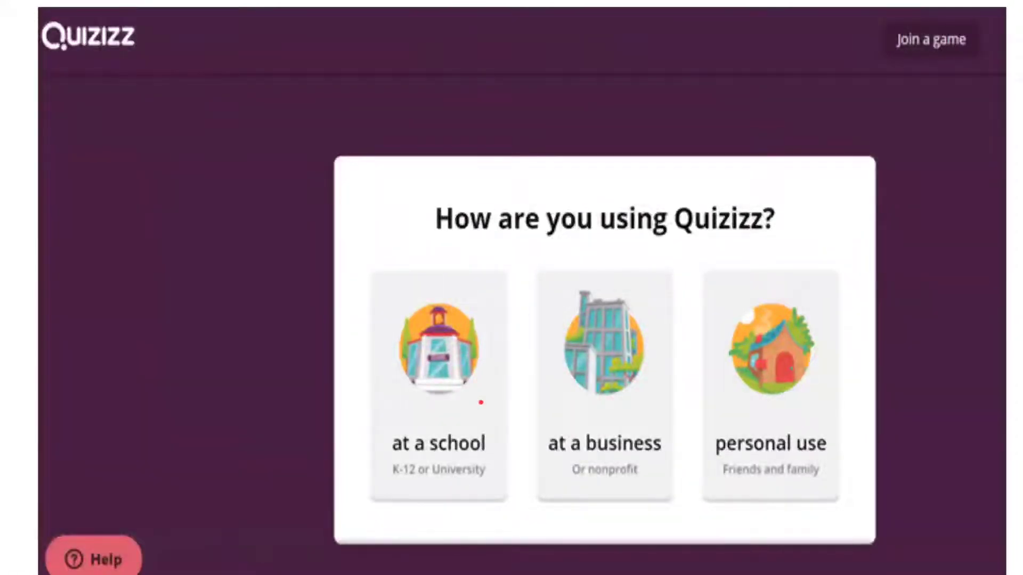
Step: Advance through the Teacher or Student, Complete account, Update details and Select organization slides
key(Right)
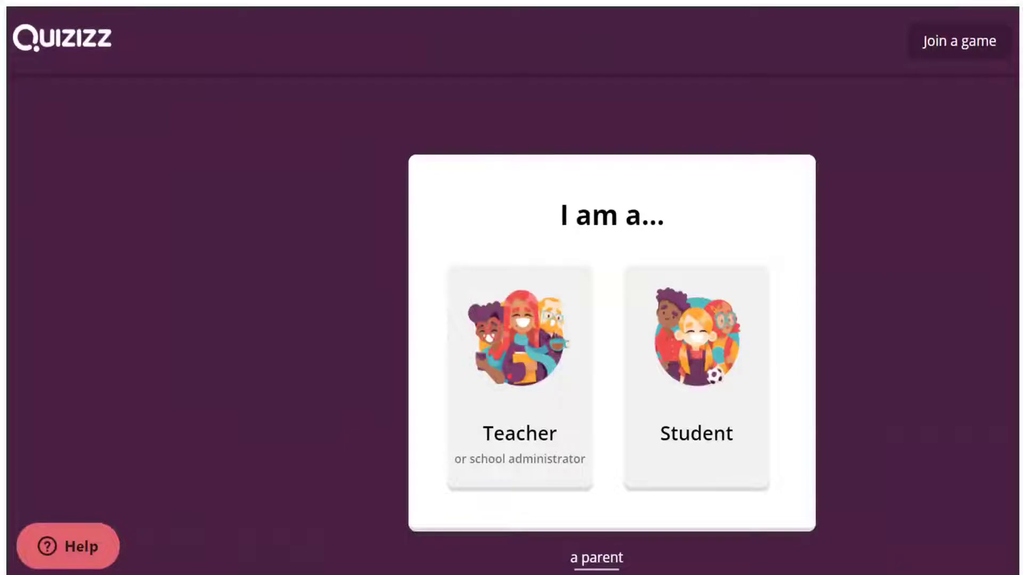
key(Right)
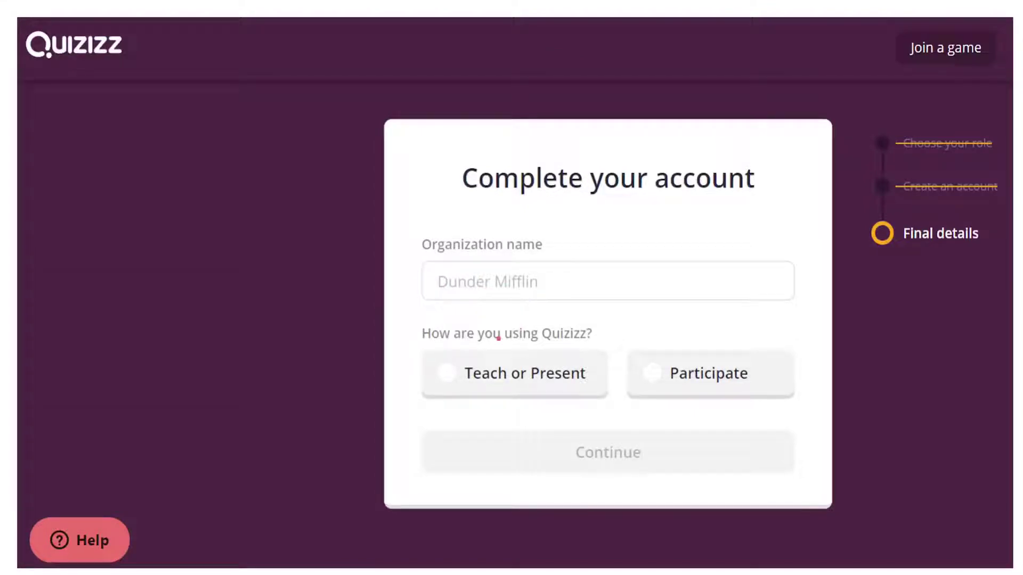
key(Right)
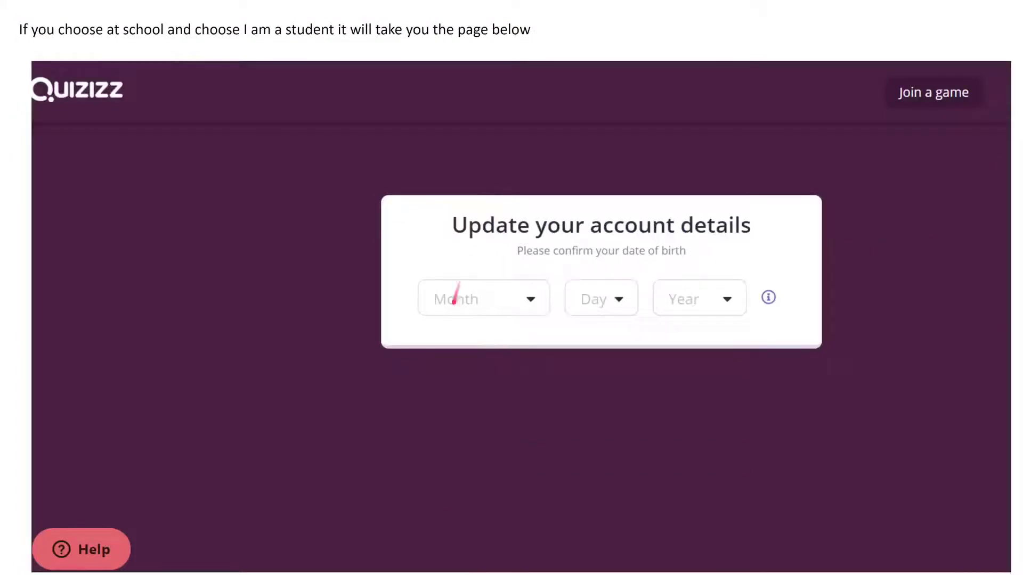
key(Right)
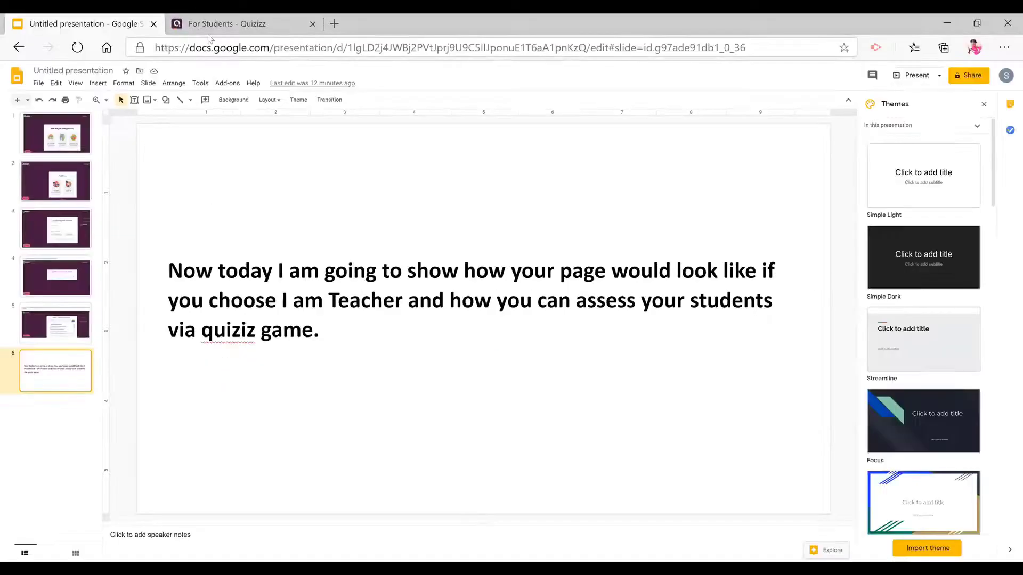
Step: Revisit slide 5 on organization selection, return to slide 6, then go to the Quizizz tab
key(Up)
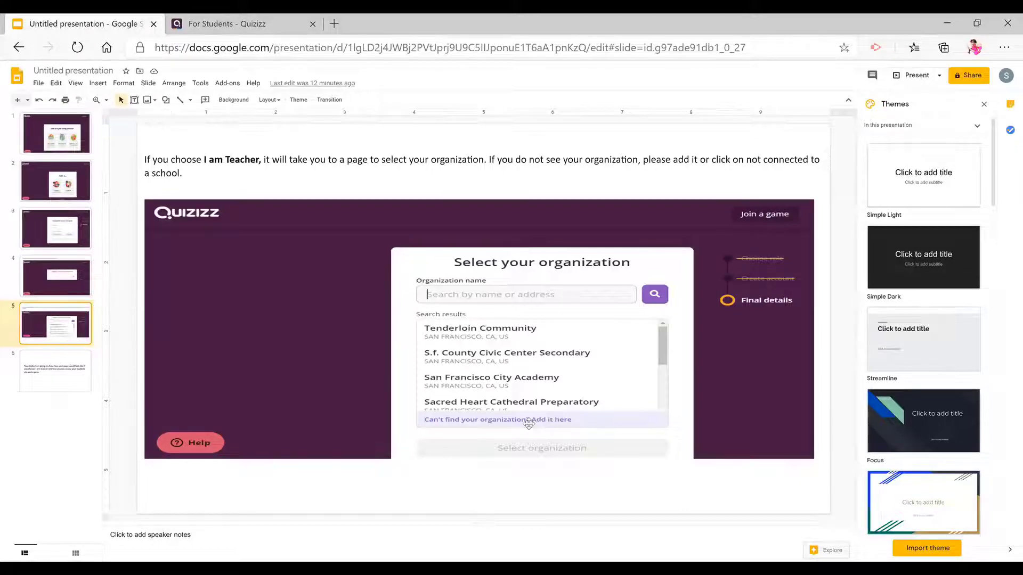
key(Down)
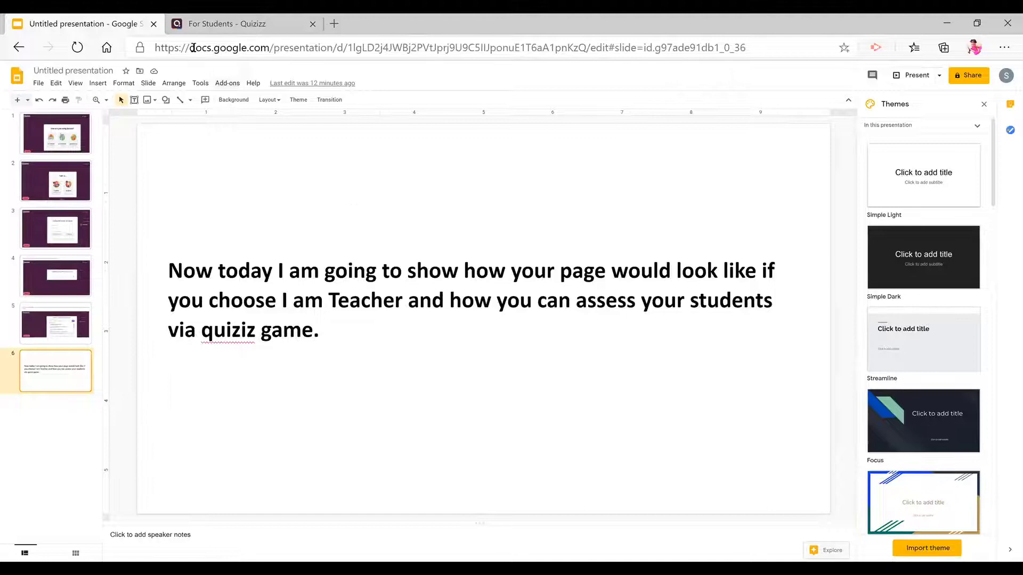
click(206, 29)
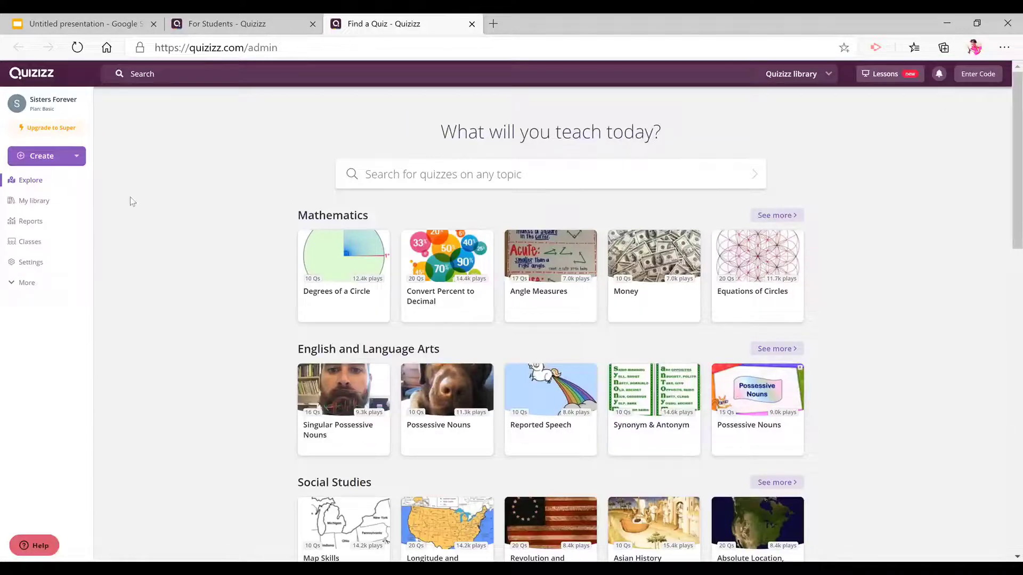
Step: Create a new quiz named 'Math' with the Mathematics subject and proceed to the editor
click(56, 155)
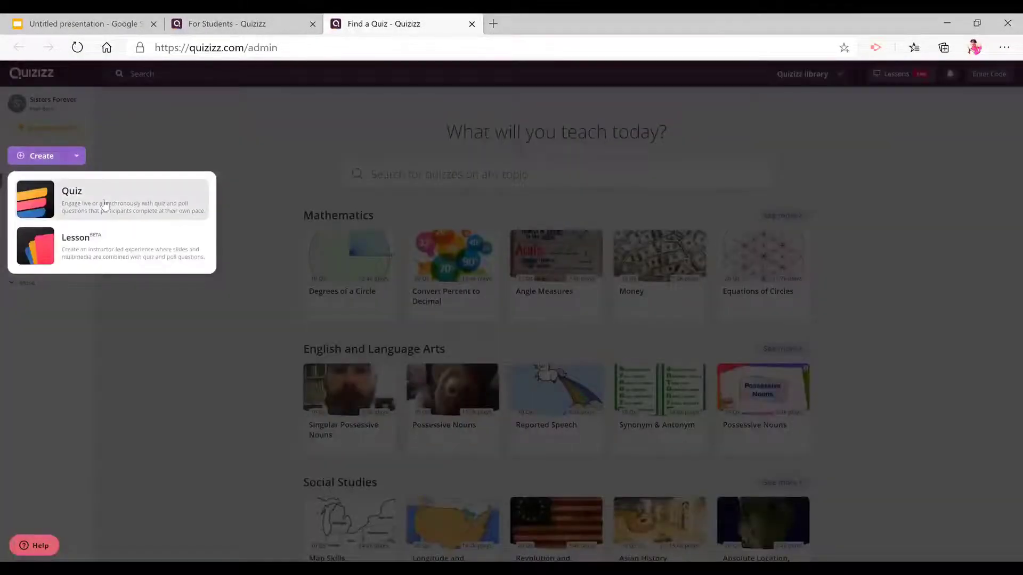
click(104, 204)
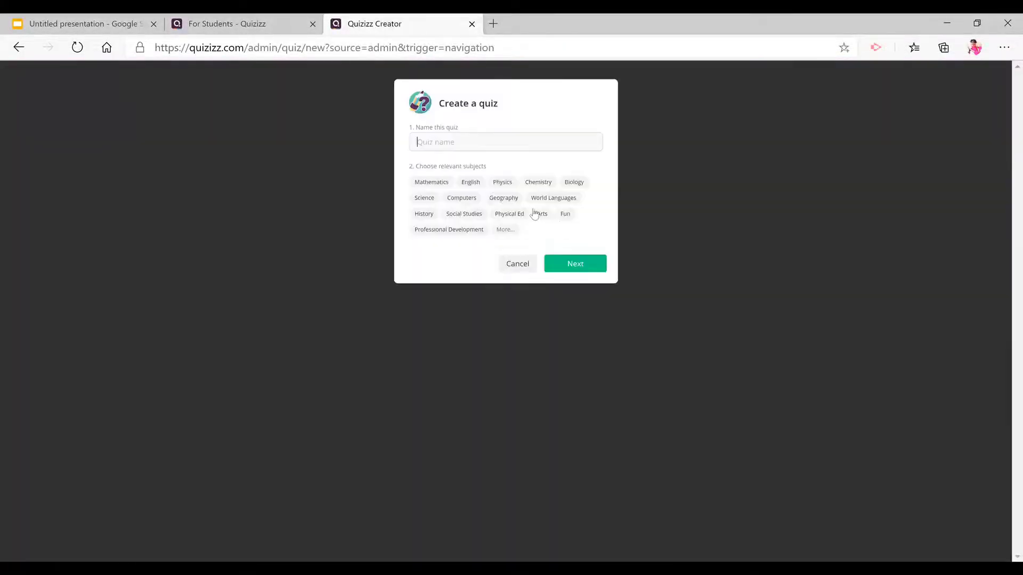
click(535, 213)
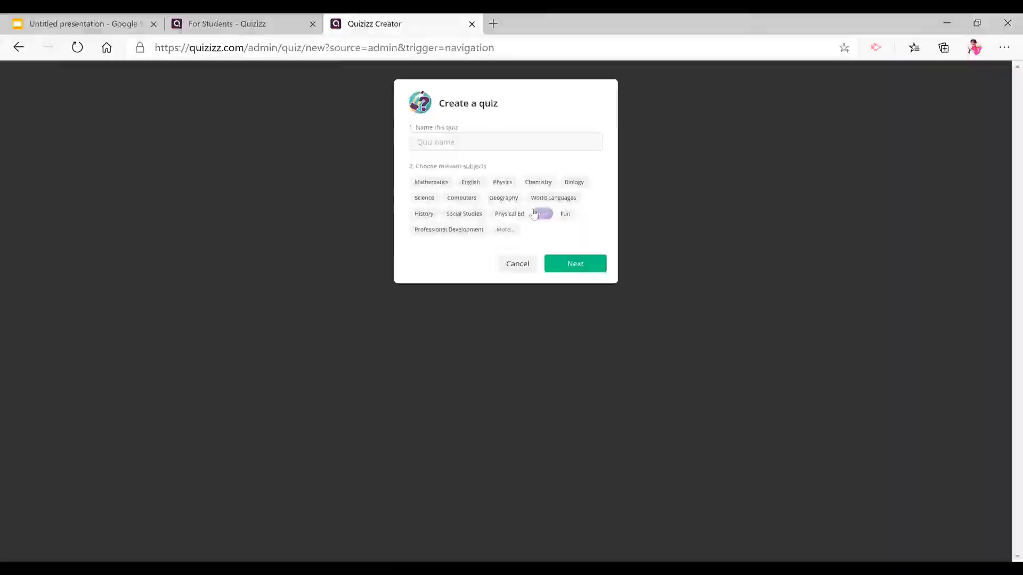
click(529, 146)
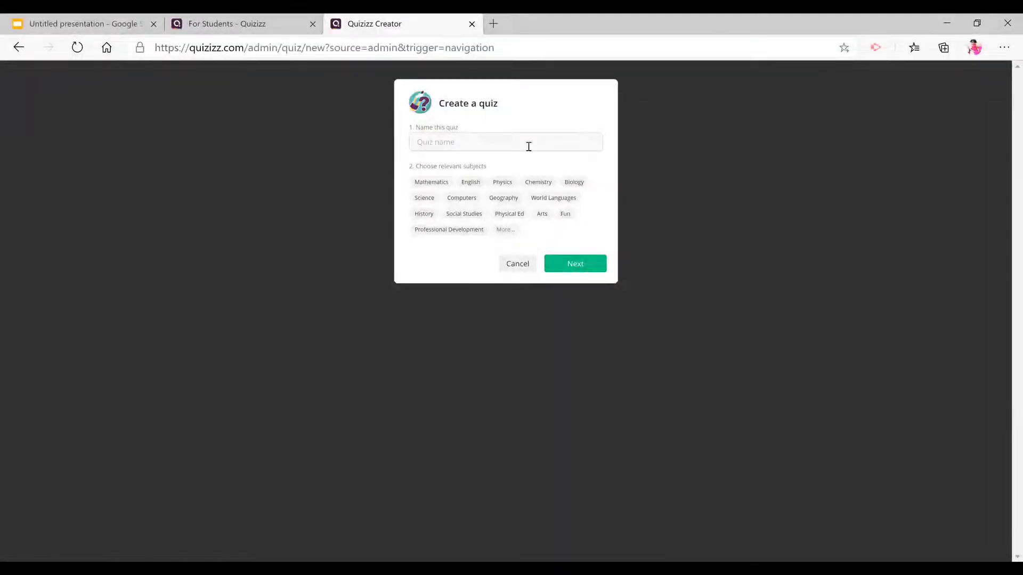
click(446, 186)
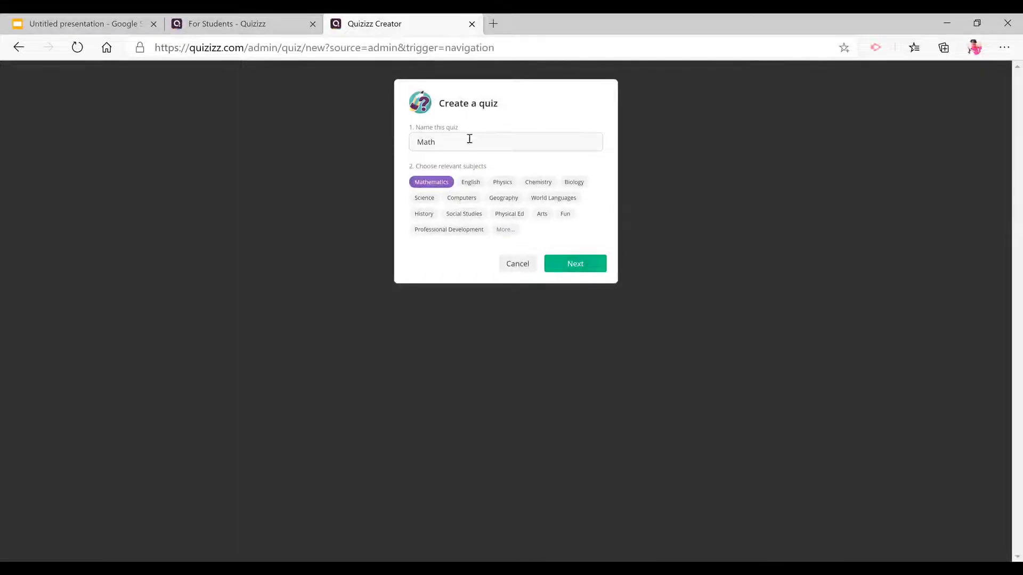
click(578, 267)
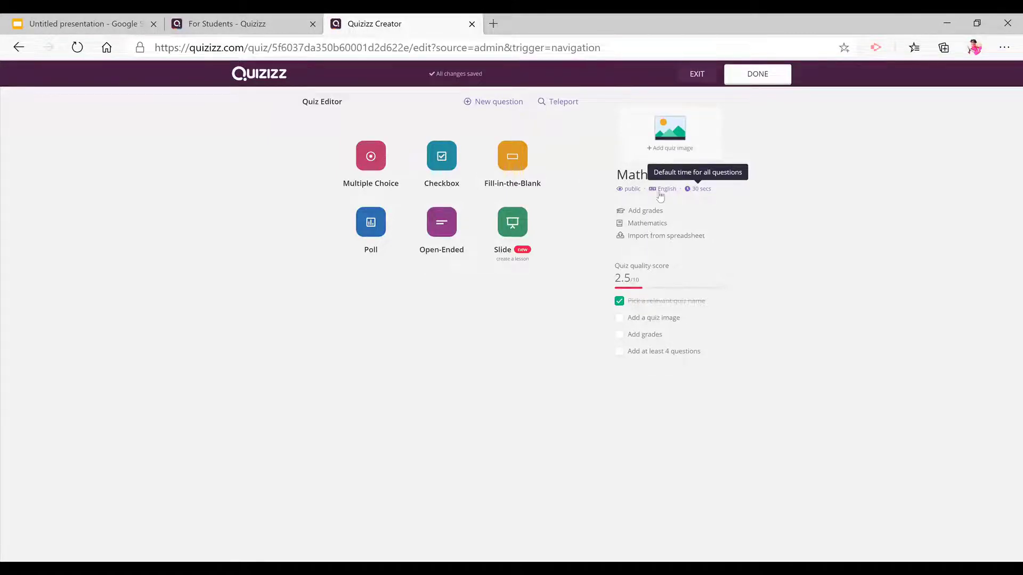
Step: Switch the Math quiz's visibility from public to private
click(633, 191)
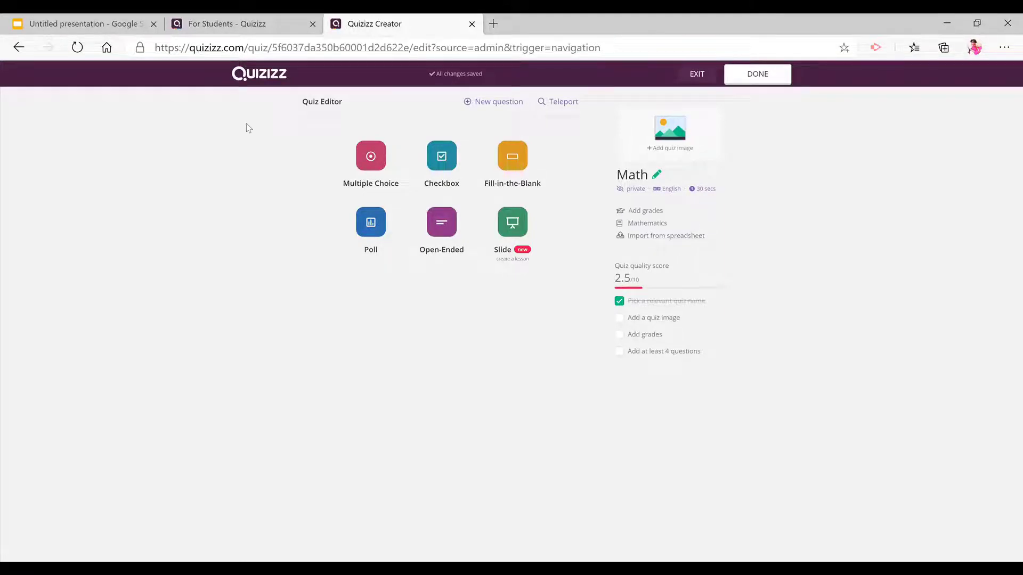
Step: Enter the question 'What is 2-2' with 0 as the first answer option
click(391, 193)
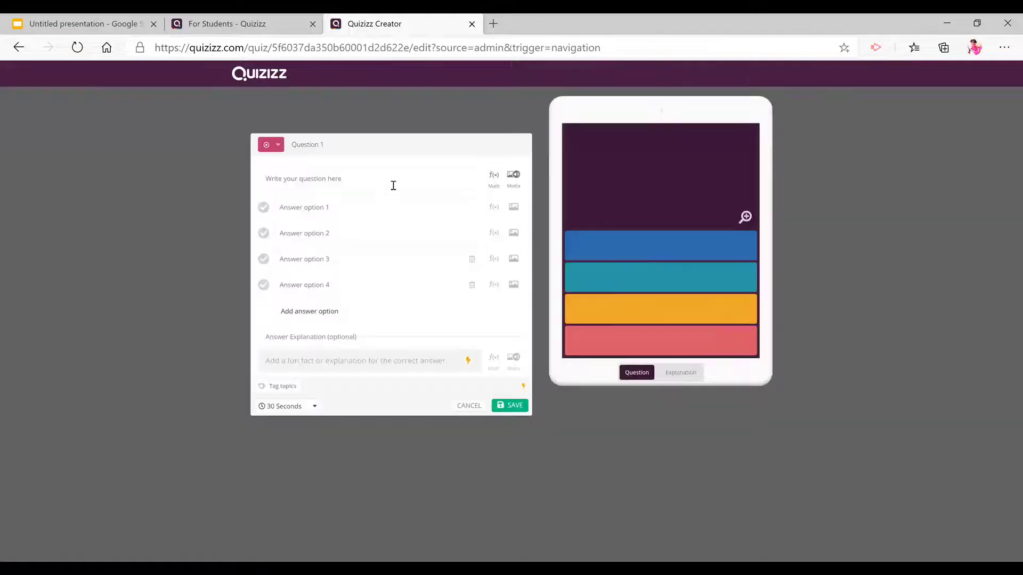
text(W)
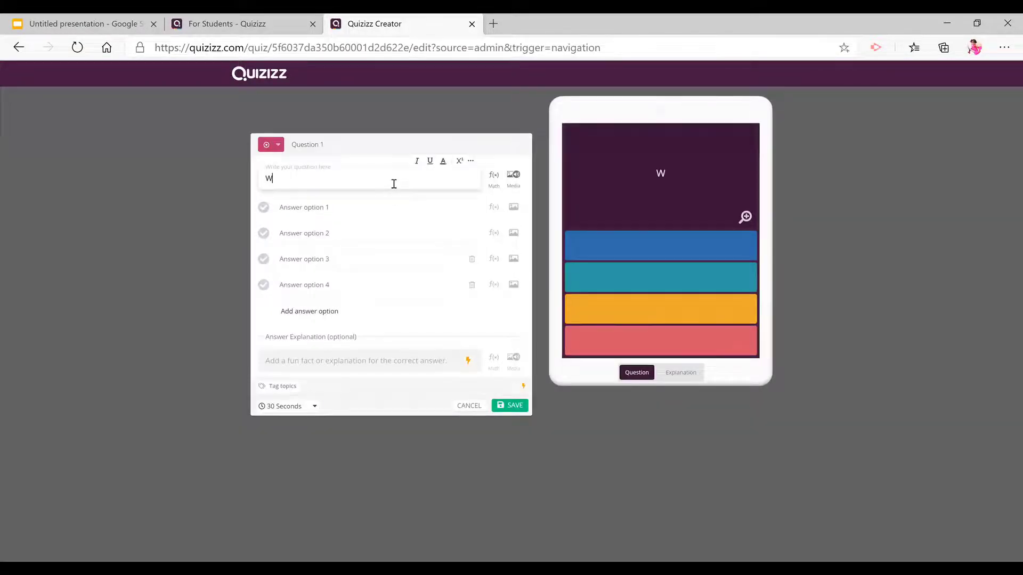
text(hat is 2-2)
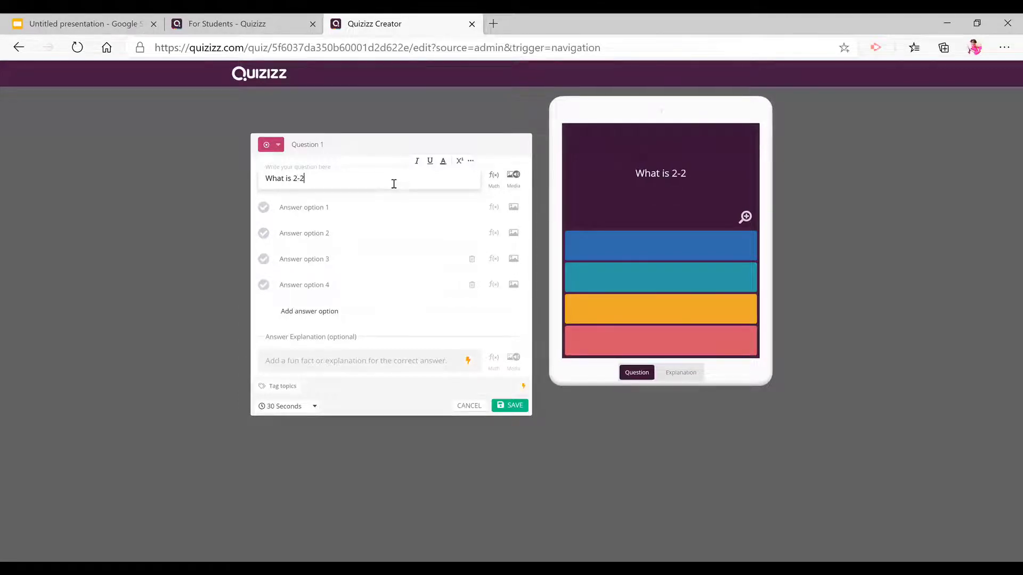
click(393, 209)
text(0)
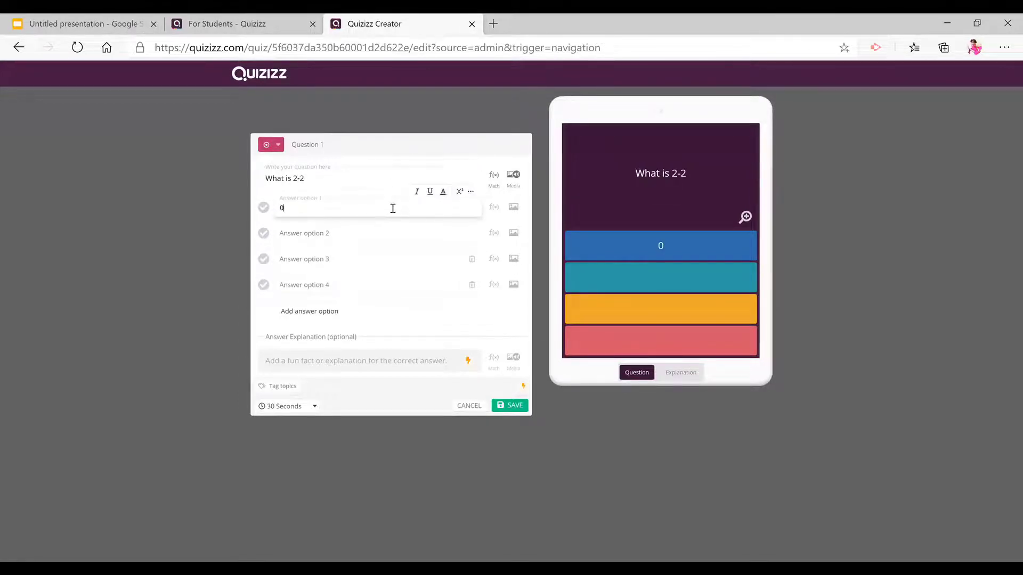
Step: Fill answer options two, three and four with 5, 6 and 7
click(392, 235)
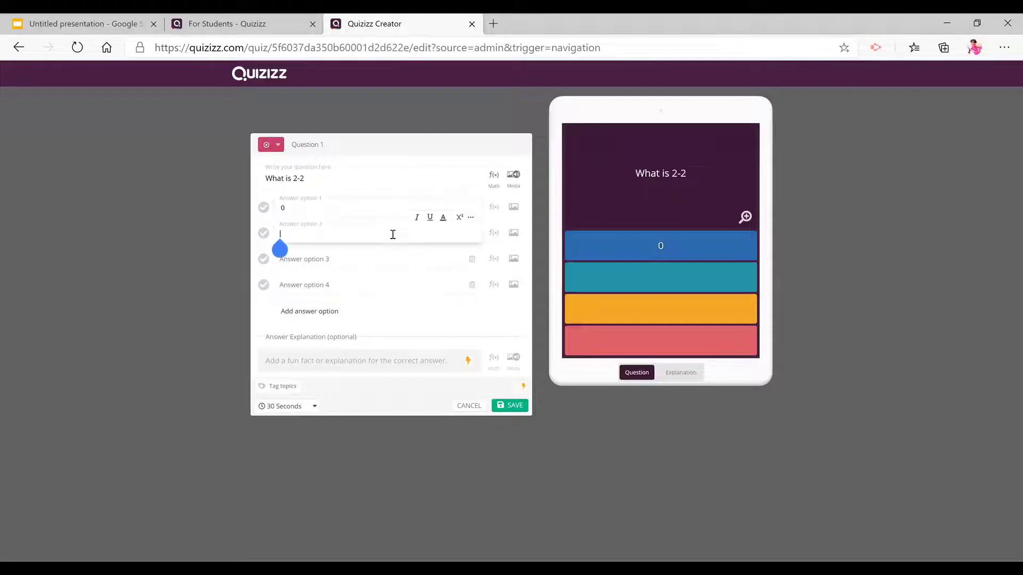
text(t)
key(BackSpace)
text(5)
click(380, 257)
text(6)
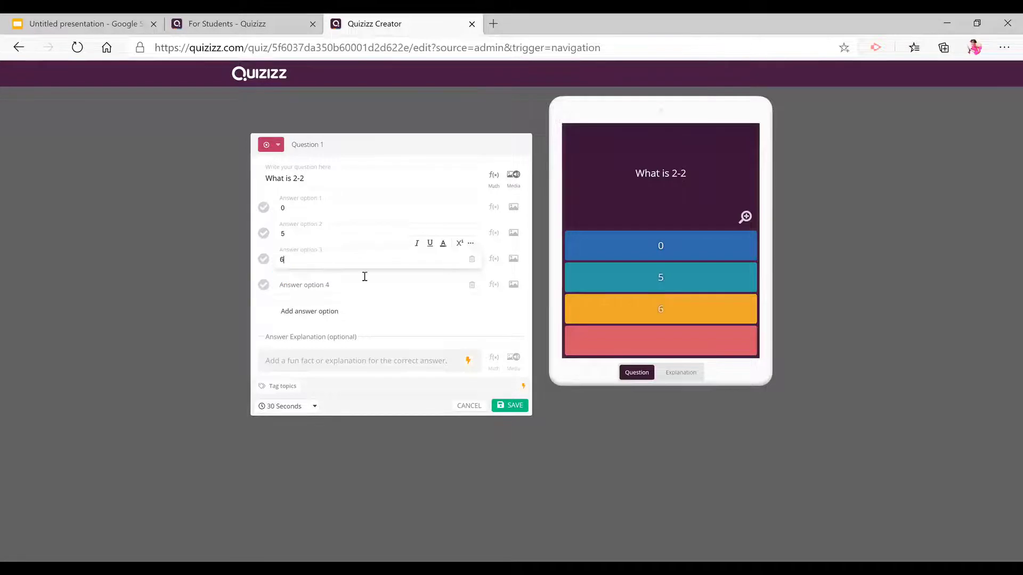
click(344, 284)
text(7)
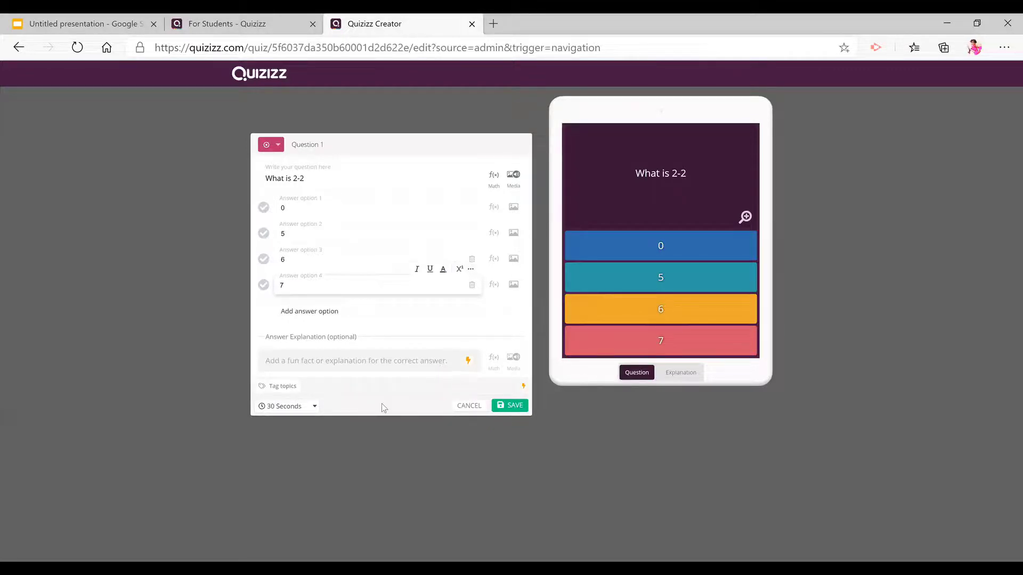
Step: Review the time limit list, keeping 30 seconds, and dismiss the upgrade offer
click(307, 405)
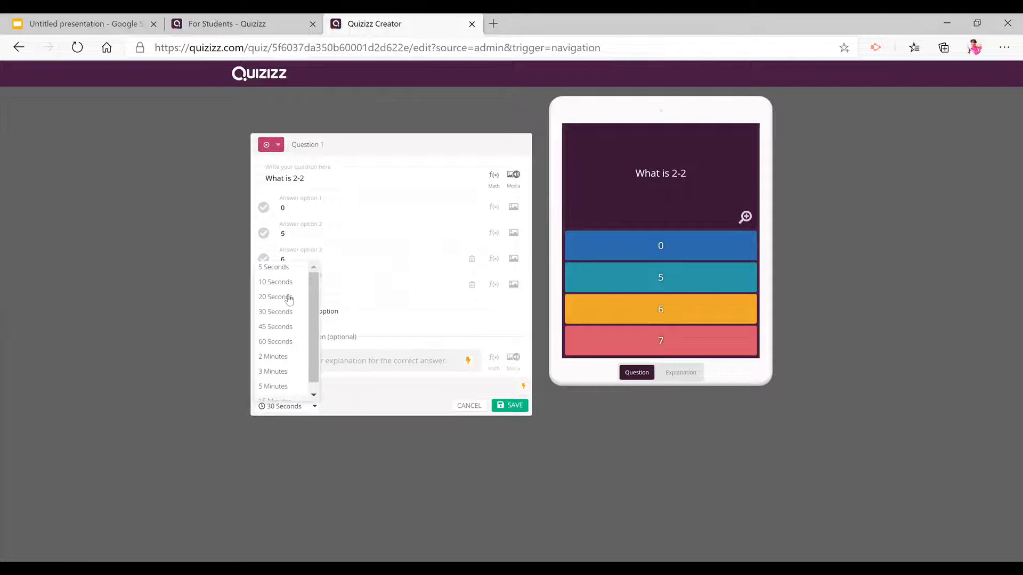
scroll(318, 322, down, 1)
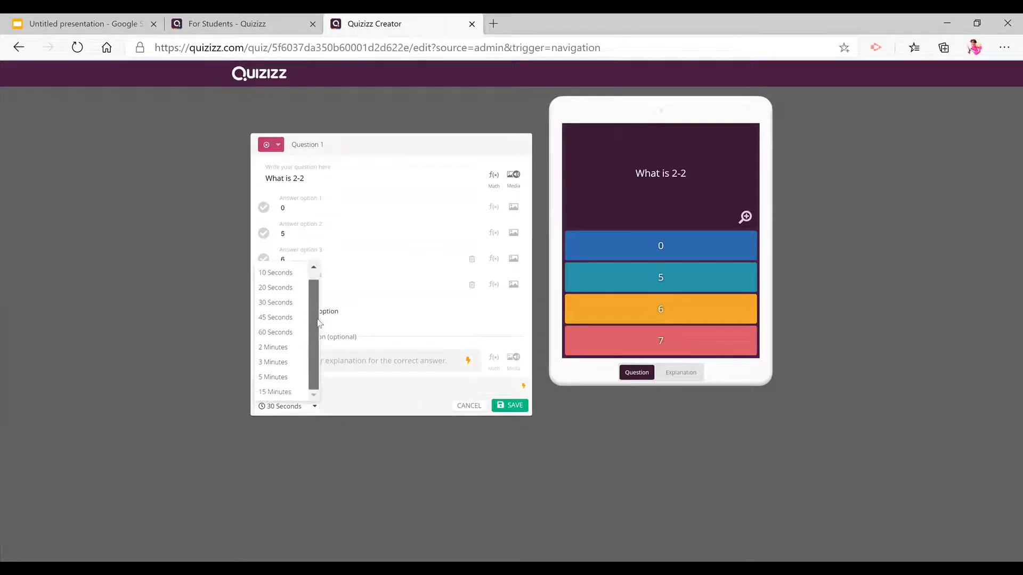
scroll(317, 301, up, 1)
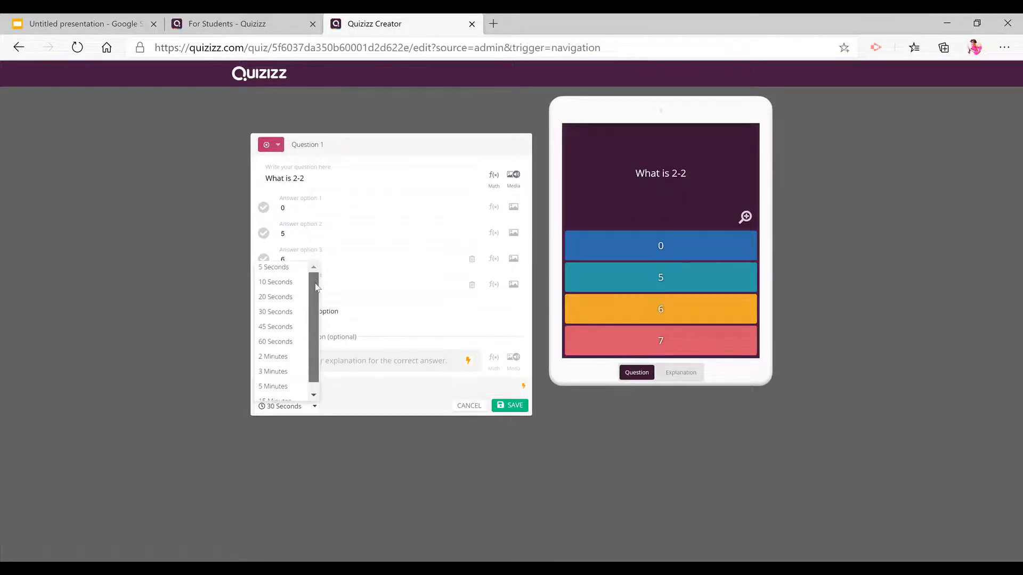
click(364, 388)
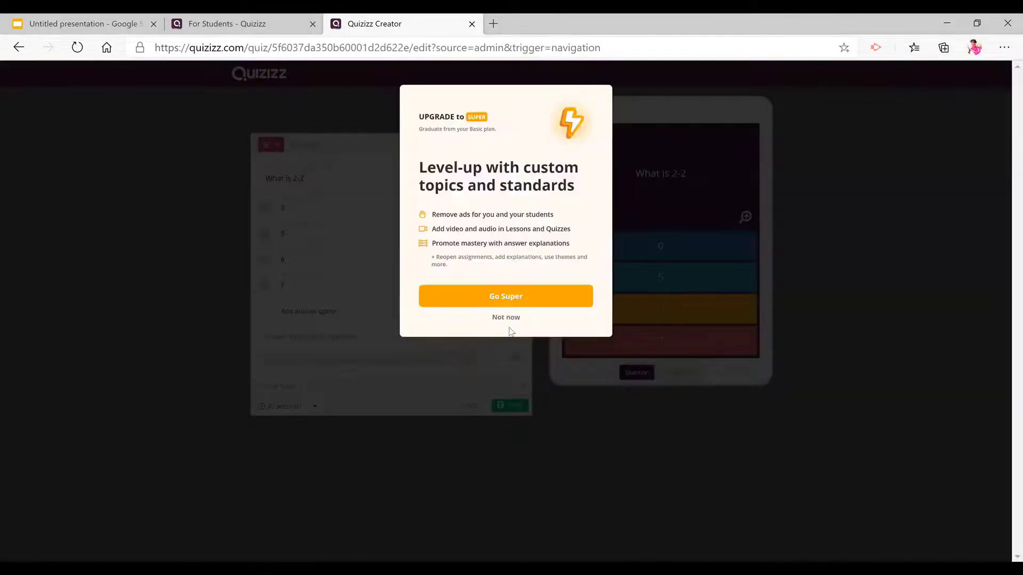
click(507, 320)
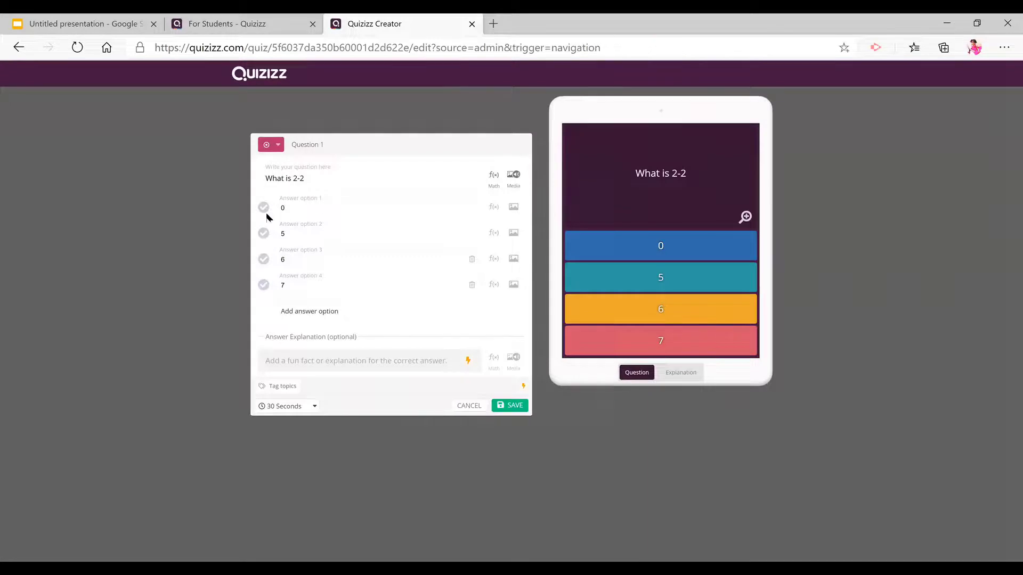
Step: Mark 0 as the correct answer and keep the question type as multiple choice
click(263, 208)
click(278, 146)
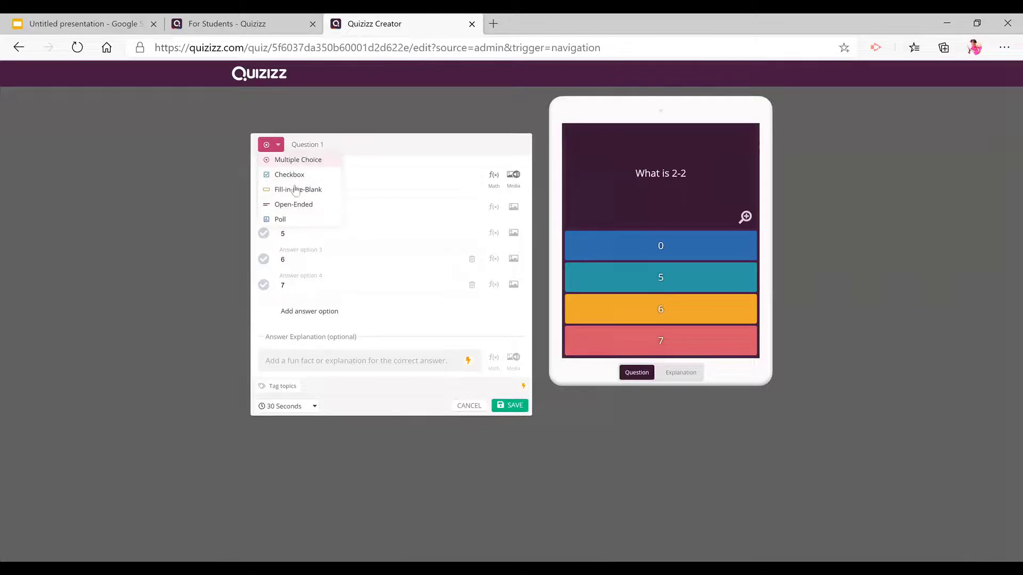
click(407, 175)
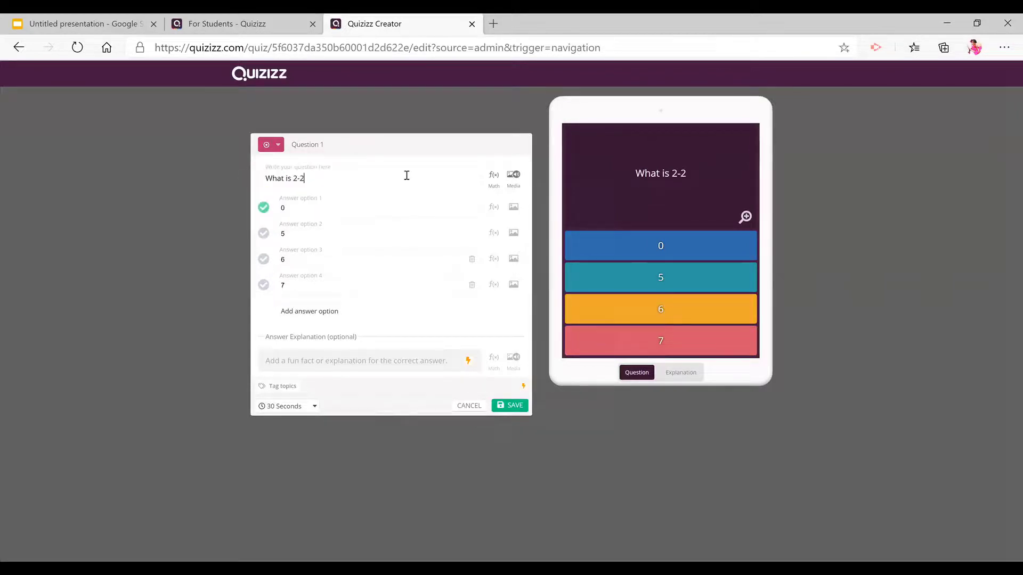
Step: Save the question, then set the quiz grade to 1st, keep it private, and save the details
click(515, 406)
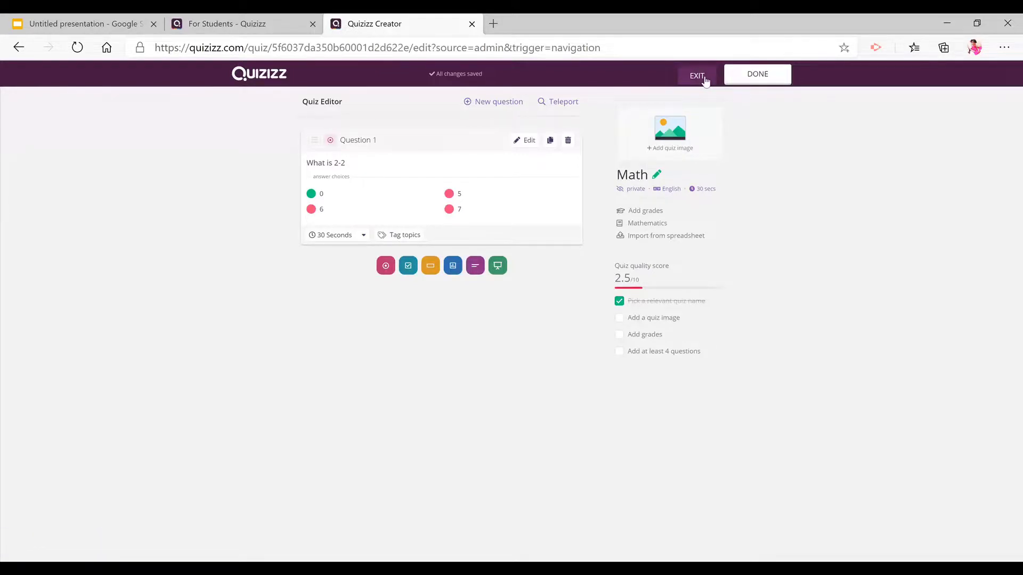
click(785, 82)
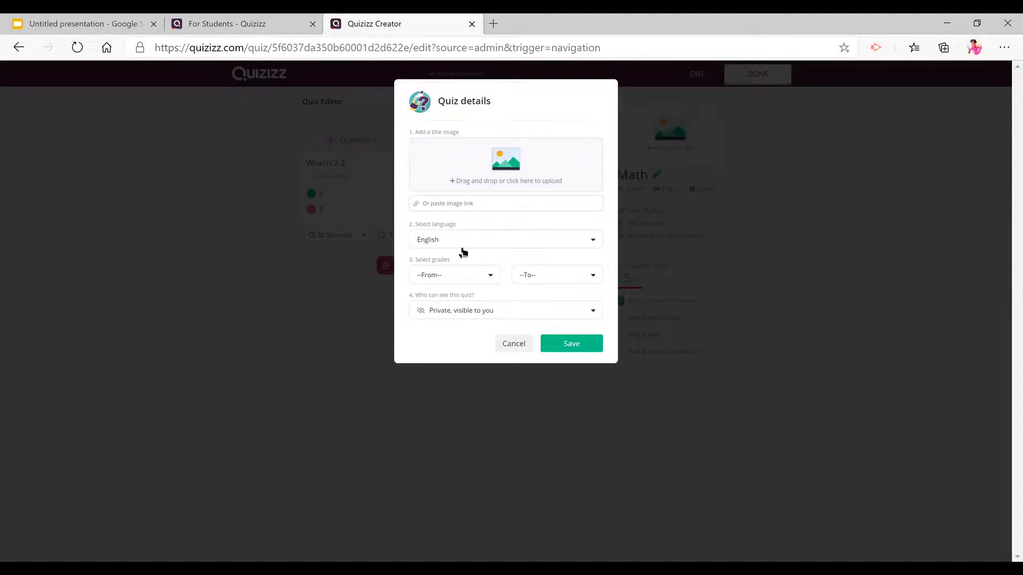
click(462, 281)
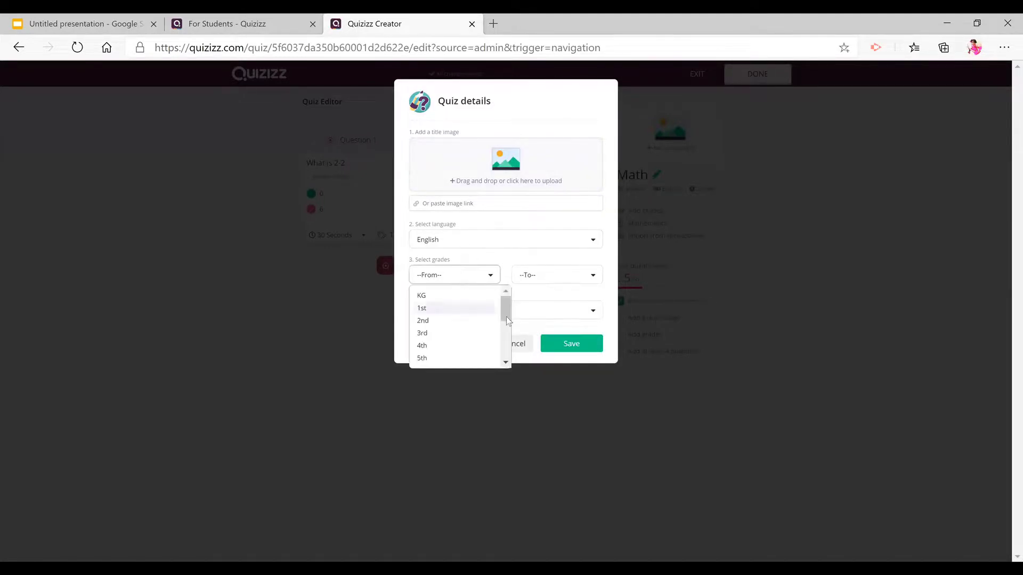
click(468, 309)
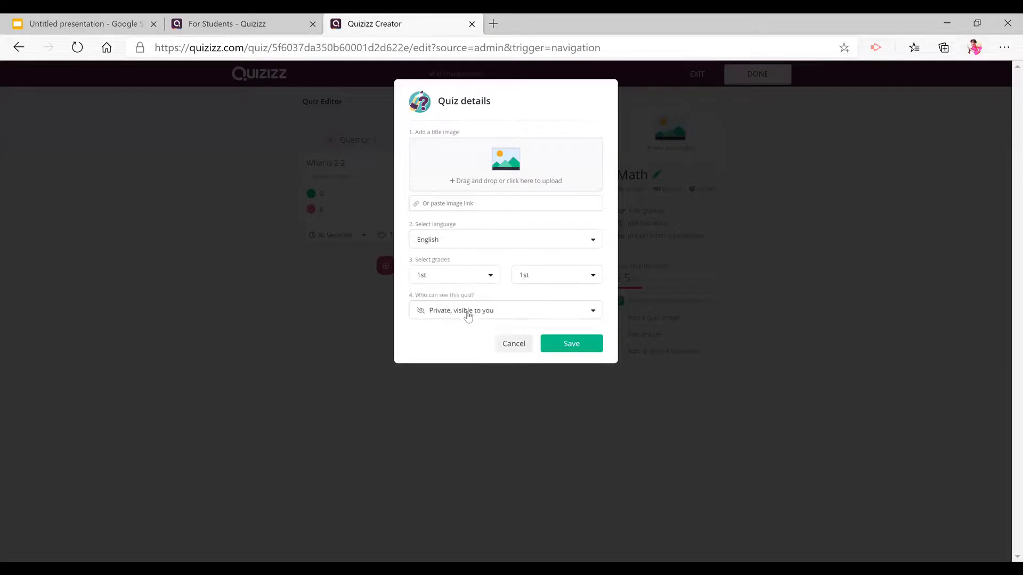
click(537, 315)
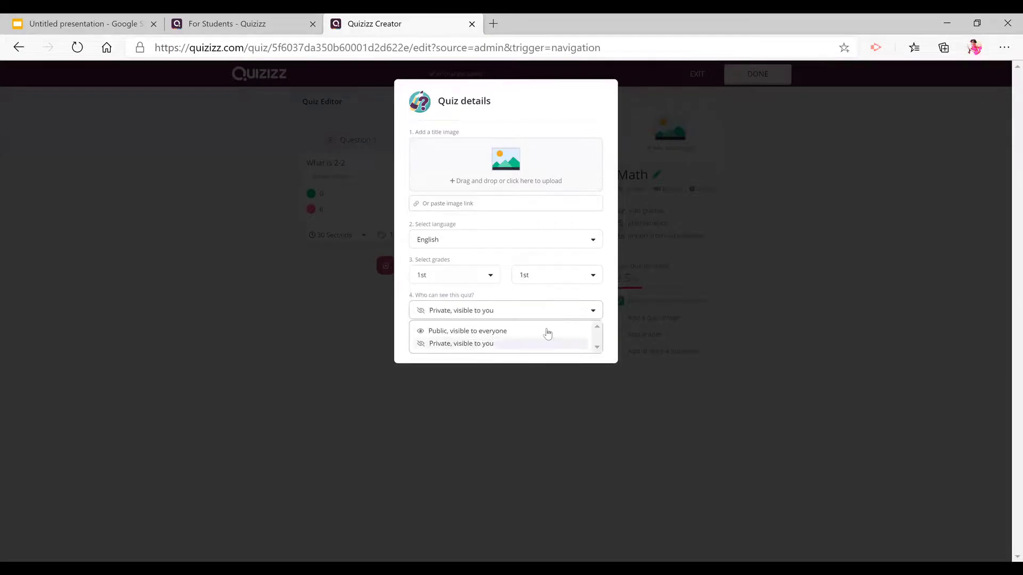
click(603, 296)
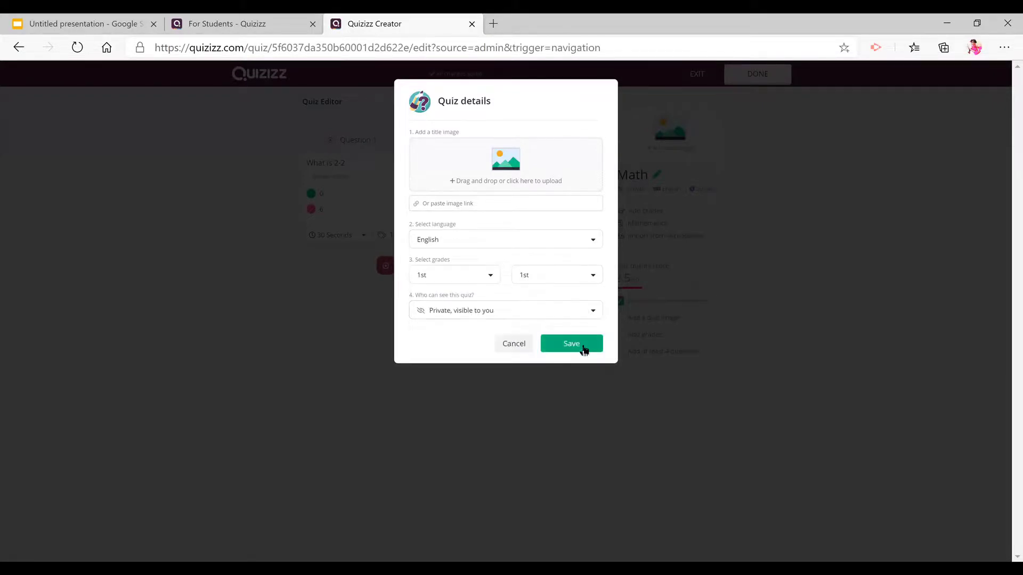
click(582, 346)
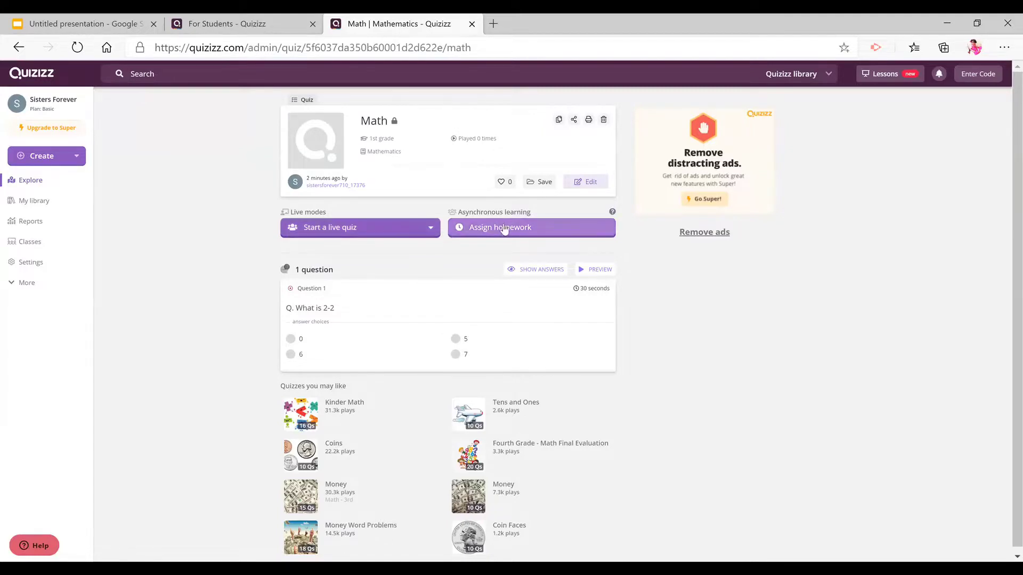
Step: Start a live game of the Math quiz in Classic mode
click(405, 233)
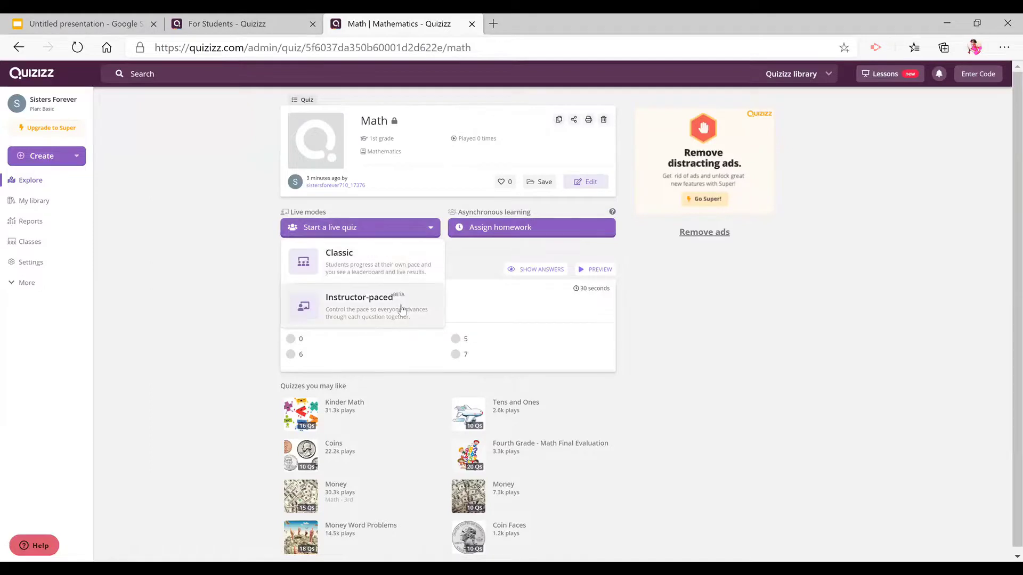
click(378, 272)
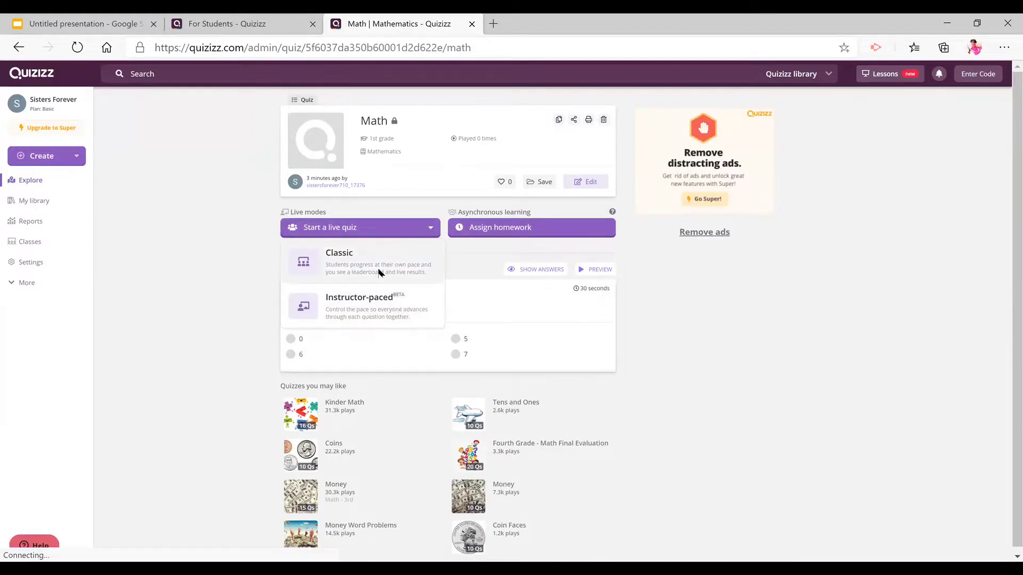